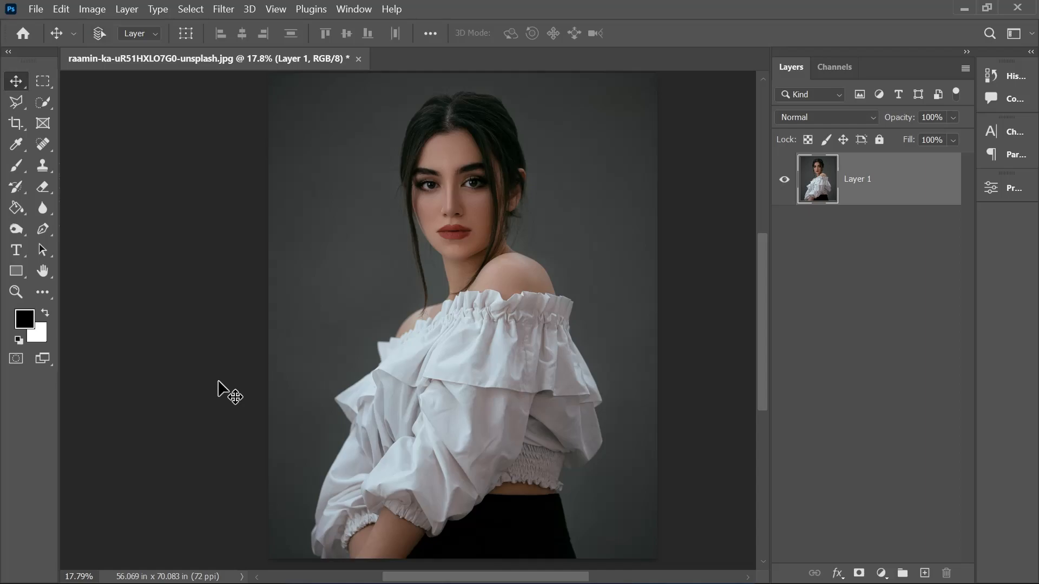
Duplicate the portrait layer, rename the original Og and hide it, leaving the copy selected
{"action": "key", "text": "ctrl+j"}
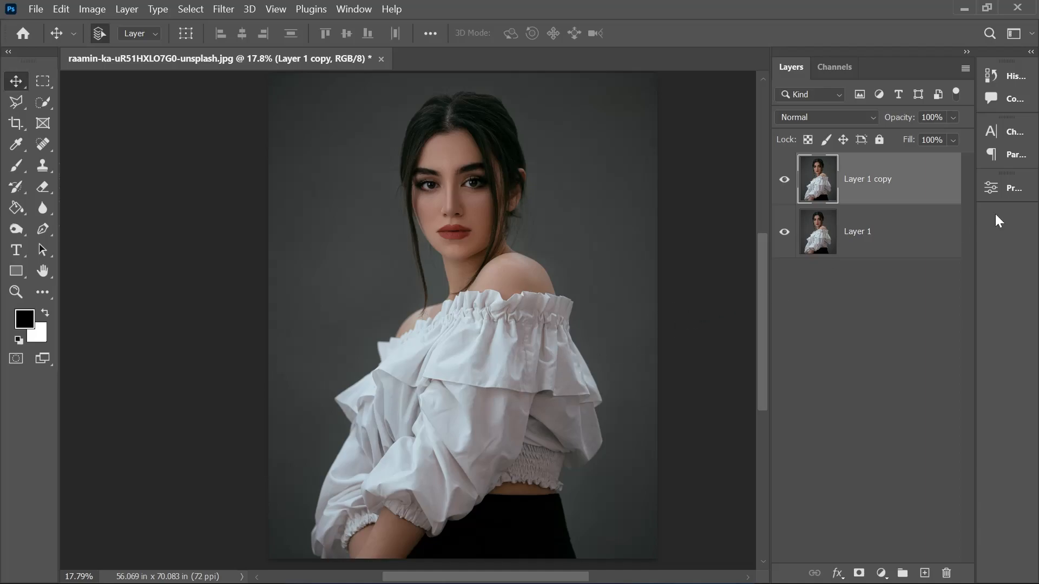
{"action": "left_click", "coordinate": [871, 235]}
{"action": "double_click", "coordinate": [871, 232]}
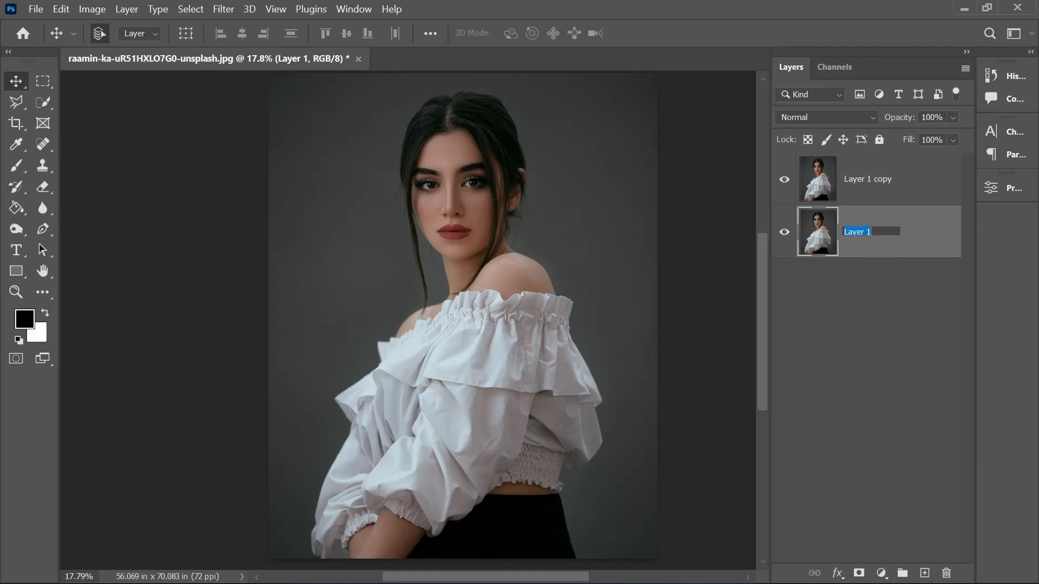
{"action": "type", "text": "Og"}
{"action": "key", "text": "Return"}
{"action": "left_click", "coordinate": [784, 233]}
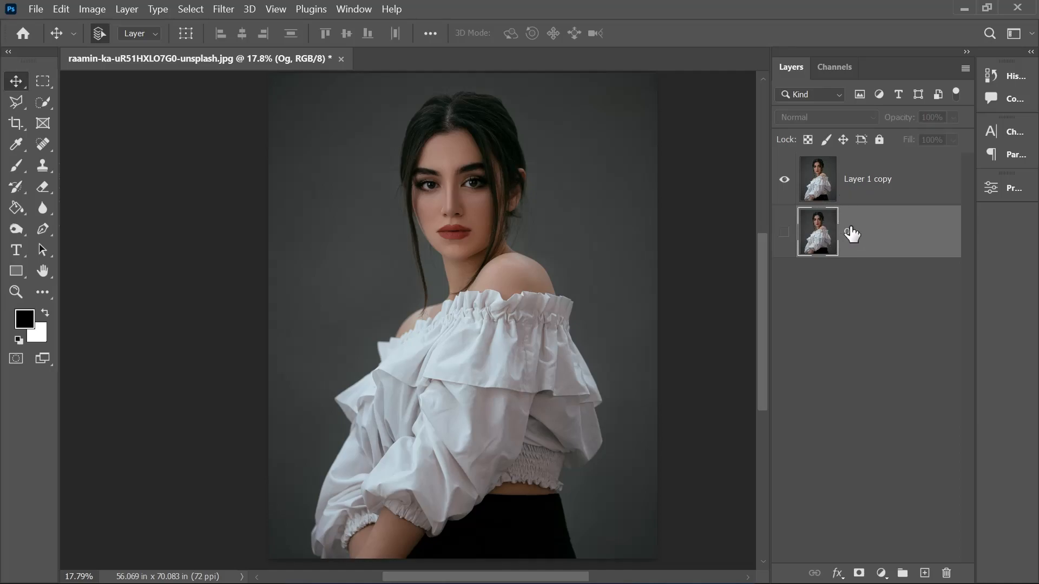
{"action": "left_click", "coordinate": [889, 193]}
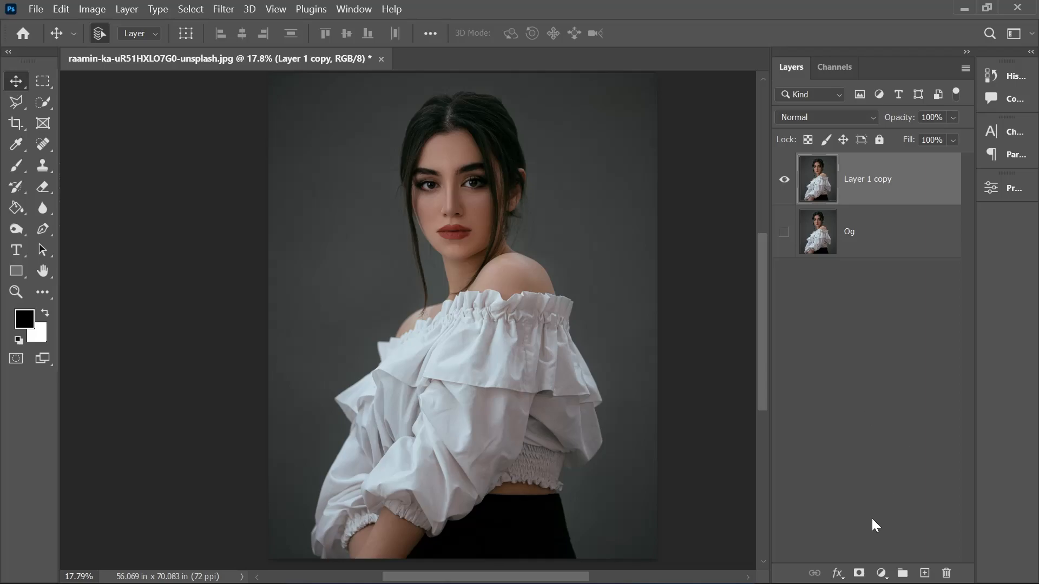
{"action": "left_click", "coordinate": [882, 571]}
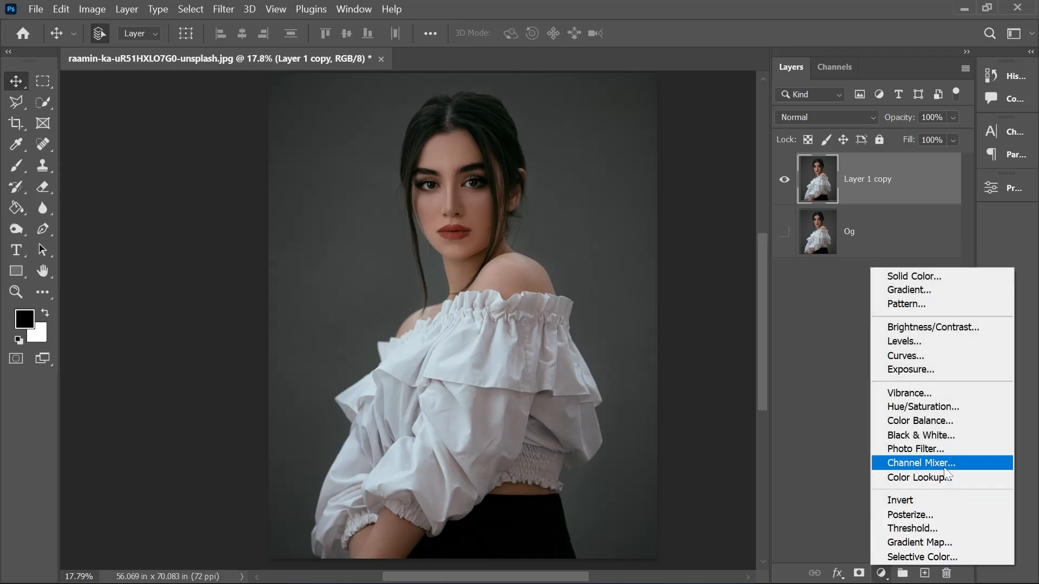
{"action": "left_click", "coordinate": [937, 436]}
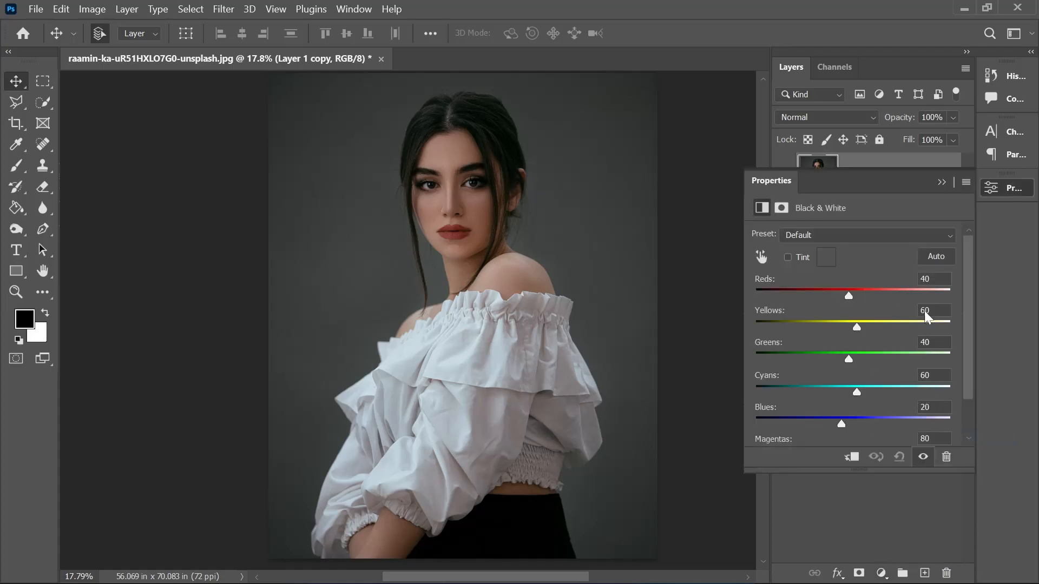
{"action": "left_click", "coordinate": [942, 182]}
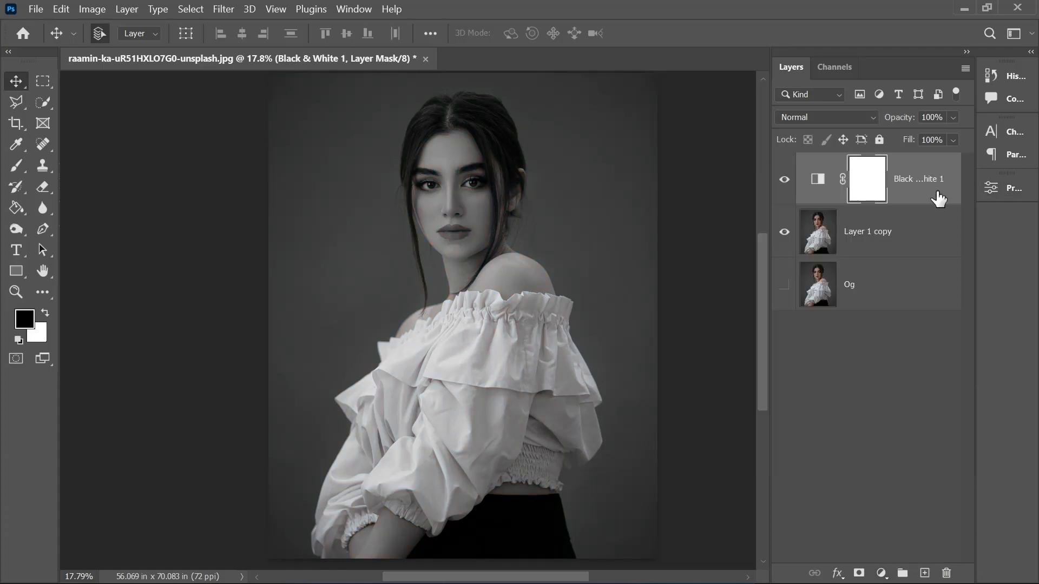
{"action": "left_click", "coordinate": [939, 199]}
{"action": "key", "text": "Delete"}
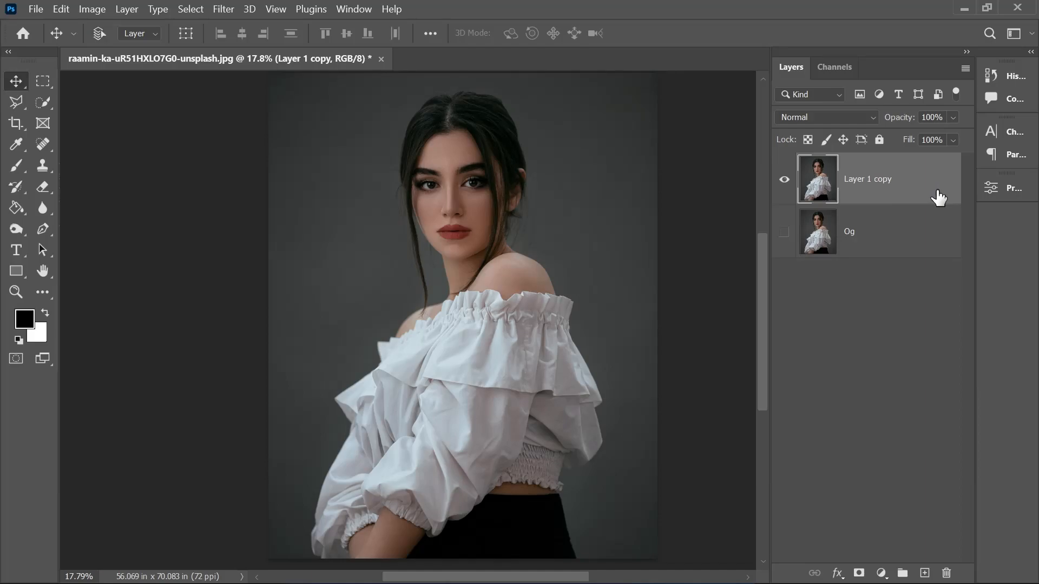
Desaturate the duplicate portrait layer and open the Filter Gallery on it
{"action": "key", "text": "ctrl+shift+u"}
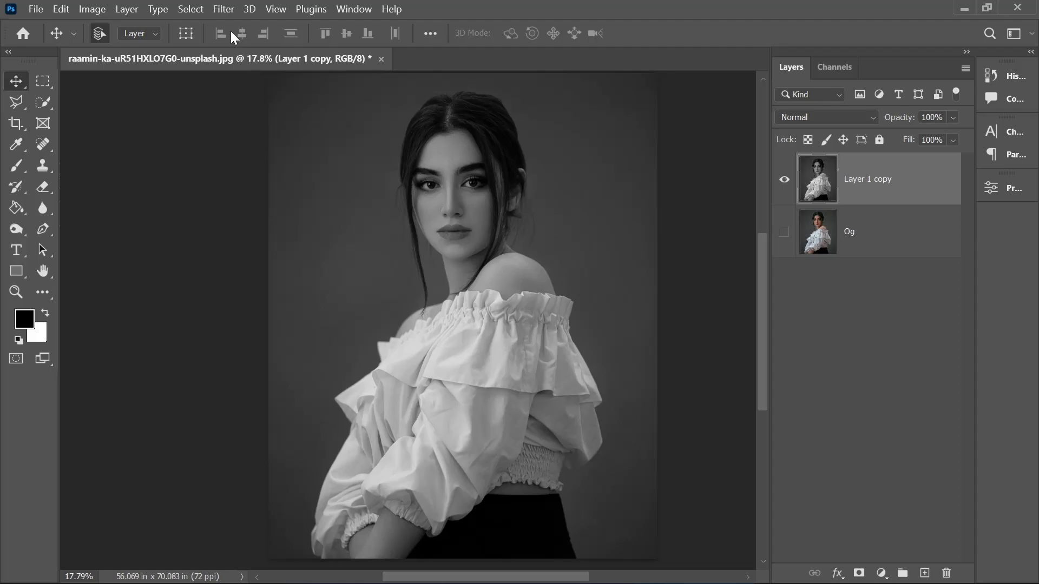
{"action": "left_click", "coordinate": [224, 12]}
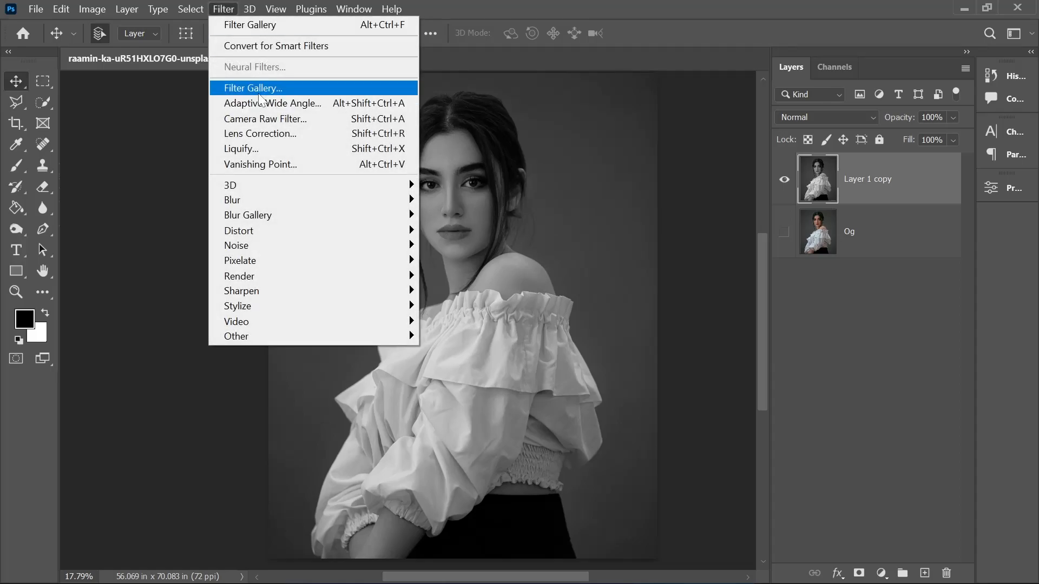
{"action": "left_click", "coordinate": [254, 89]}
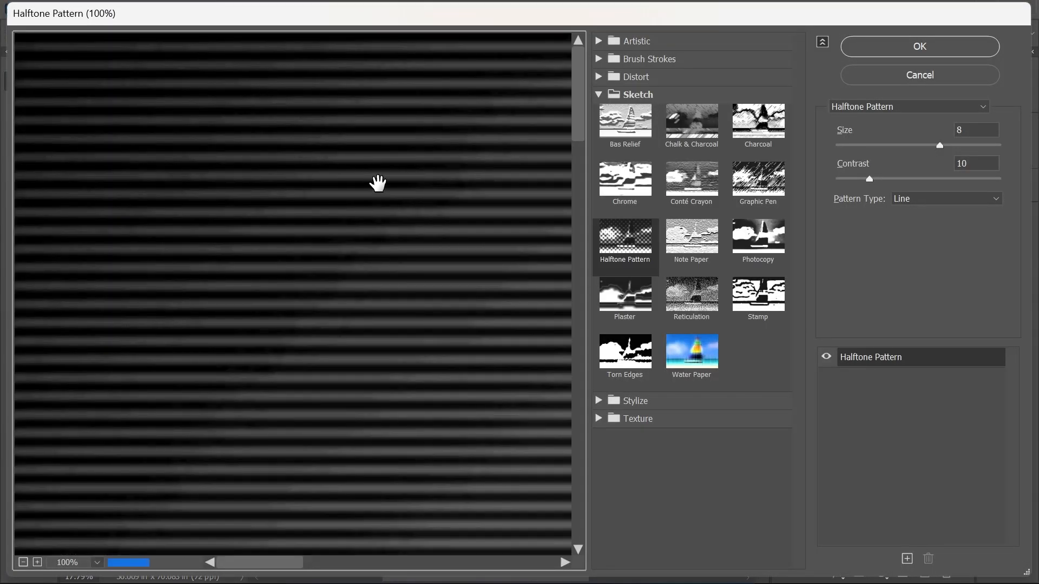
Browse the Distort, Sketch and Texture filter categories to locate the Halftone Pattern filter under Sketch
{"action": "left_click", "coordinate": [601, 95]}
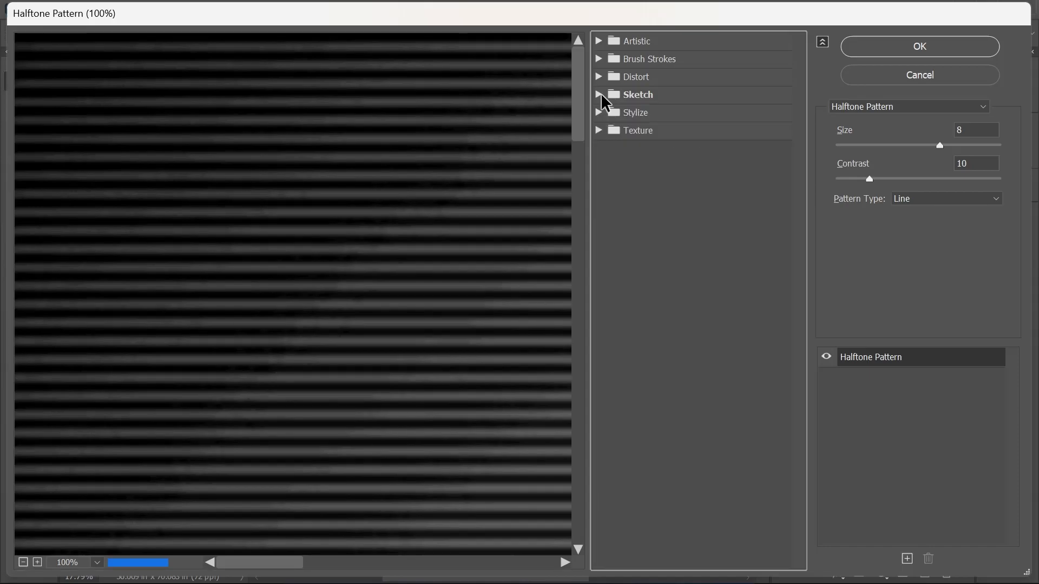
{"action": "left_click", "coordinate": [599, 77]}
{"action": "left_click", "coordinate": [598, 78]}
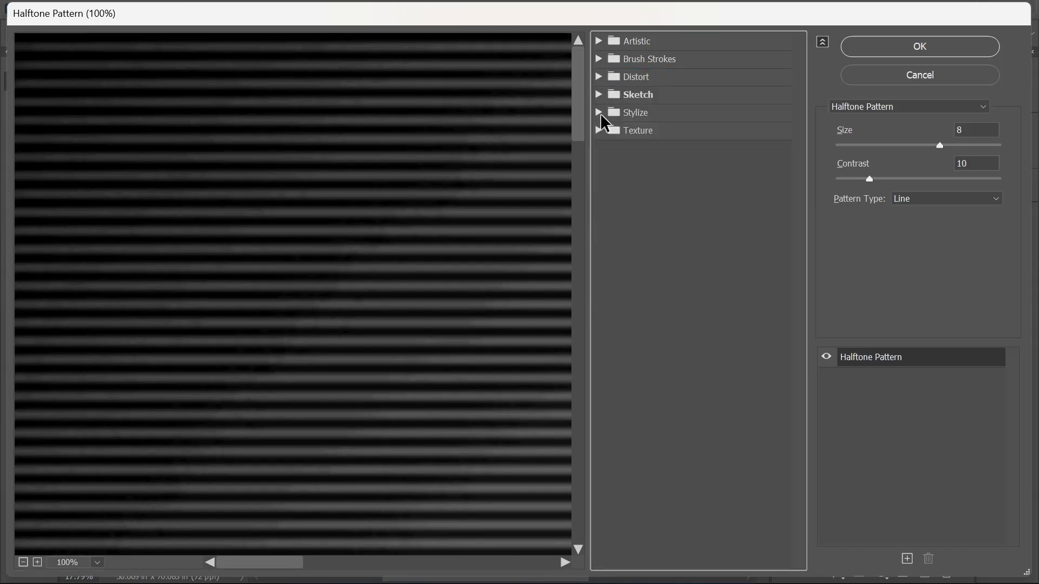
{"action": "left_click", "coordinate": [600, 95]}
{"action": "left_click", "coordinate": [600, 95]}
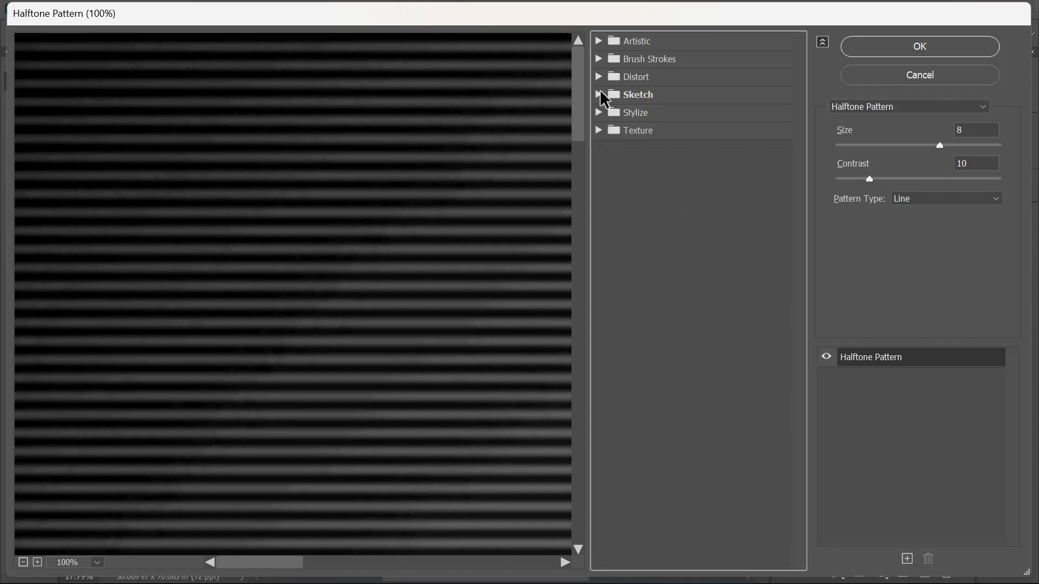
{"action": "left_click", "coordinate": [600, 131]}
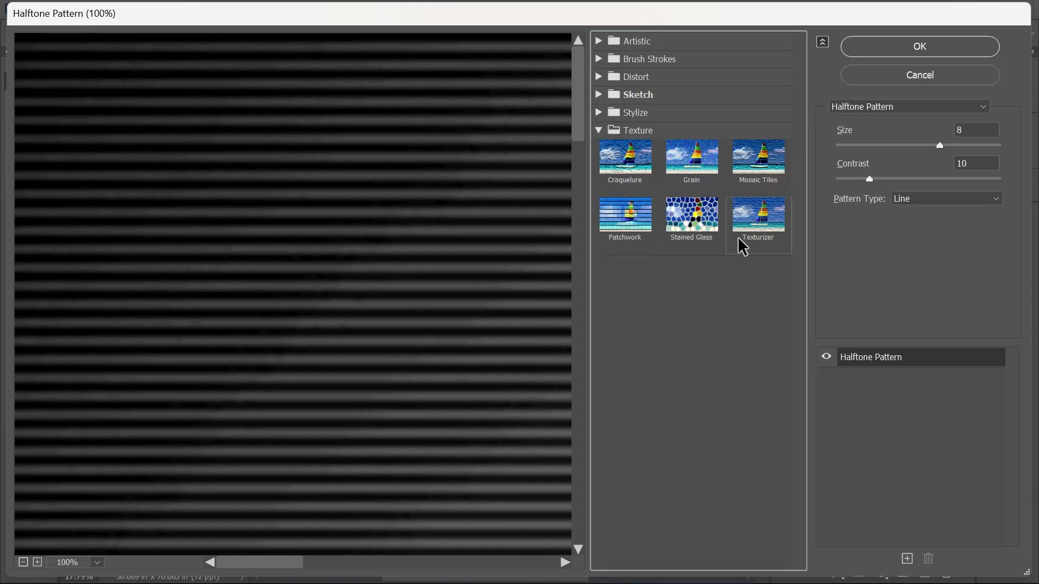
{"action": "left_click", "coordinate": [599, 132]}
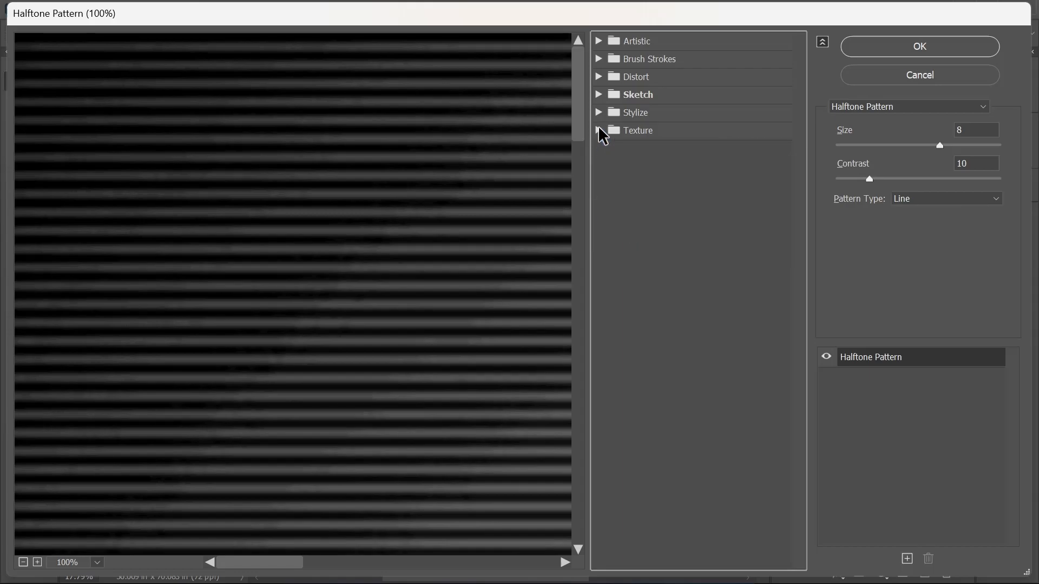
{"action": "left_click", "coordinate": [599, 95]}
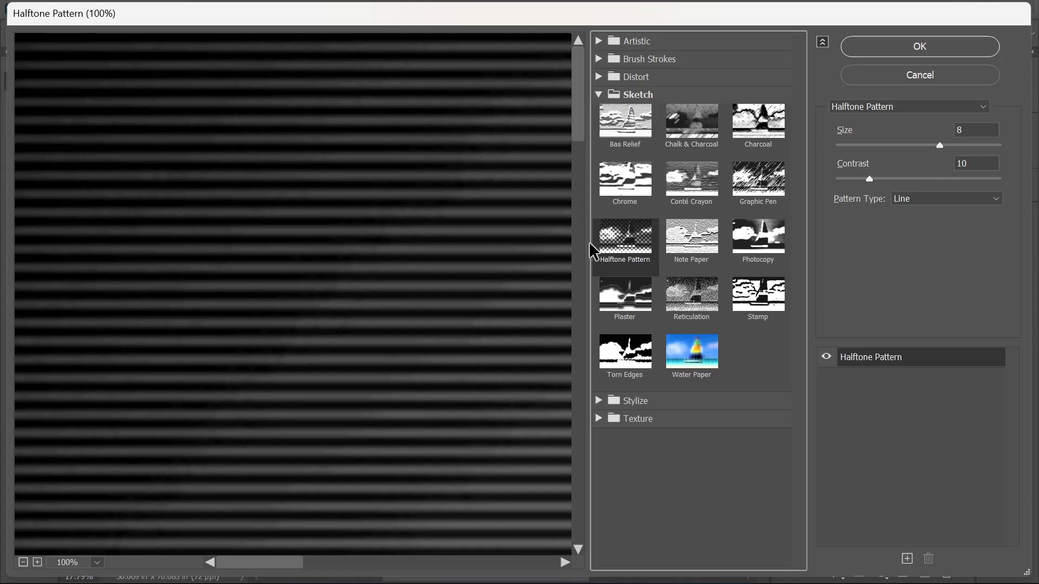
Compare the Circle, Dot and Line halftone pattern types in a preview of the whole portrait
{"action": "left_click", "coordinate": [23, 563]}
{"action": "left_click", "coordinate": [24, 562]}
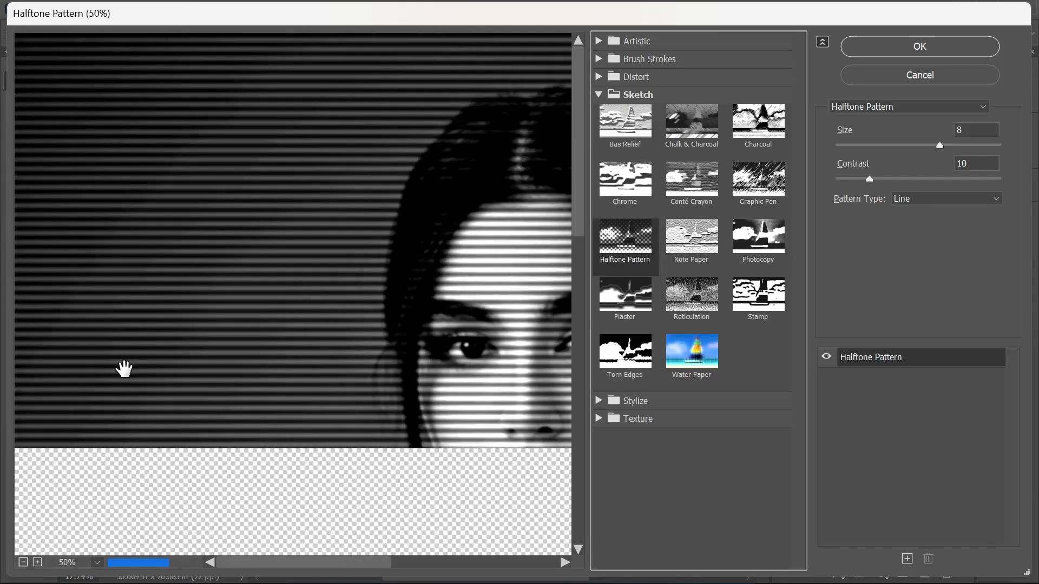
{"action": "left_click", "coordinate": [23, 562]}
{"action": "left_click", "coordinate": [24, 562]}
{"action": "left_click", "coordinate": [23, 562]}
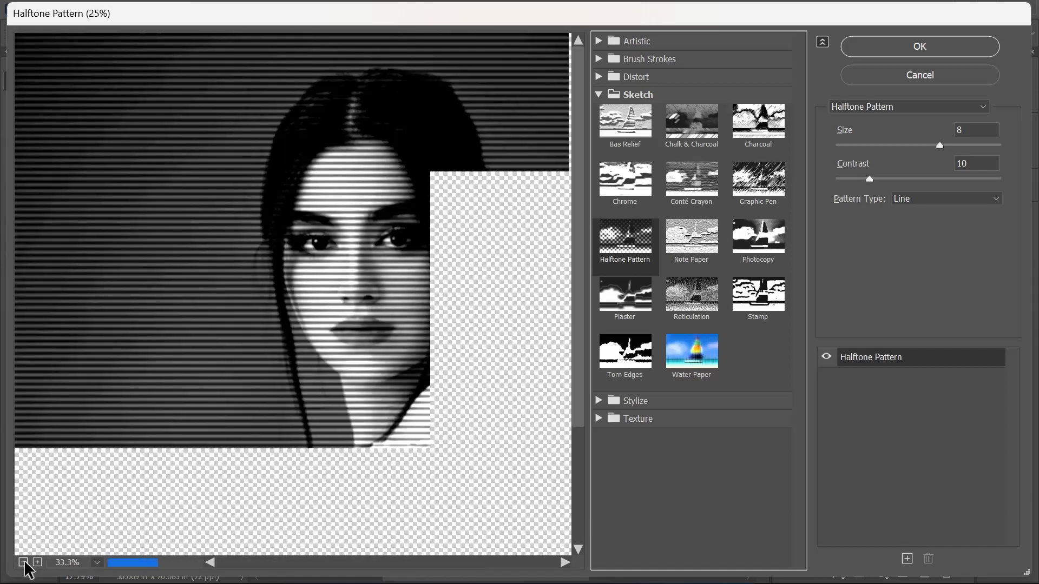
{"action": "left_click", "coordinate": [23, 563]}
{"action": "left_click", "coordinate": [24, 562]}
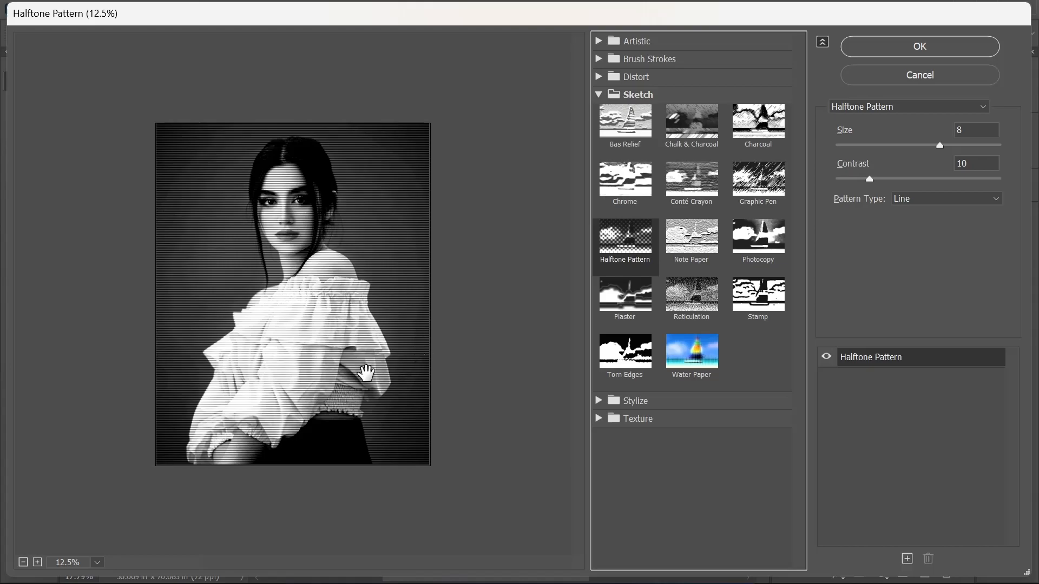
{"action": "left_click", "coordinate": [932, 204]}
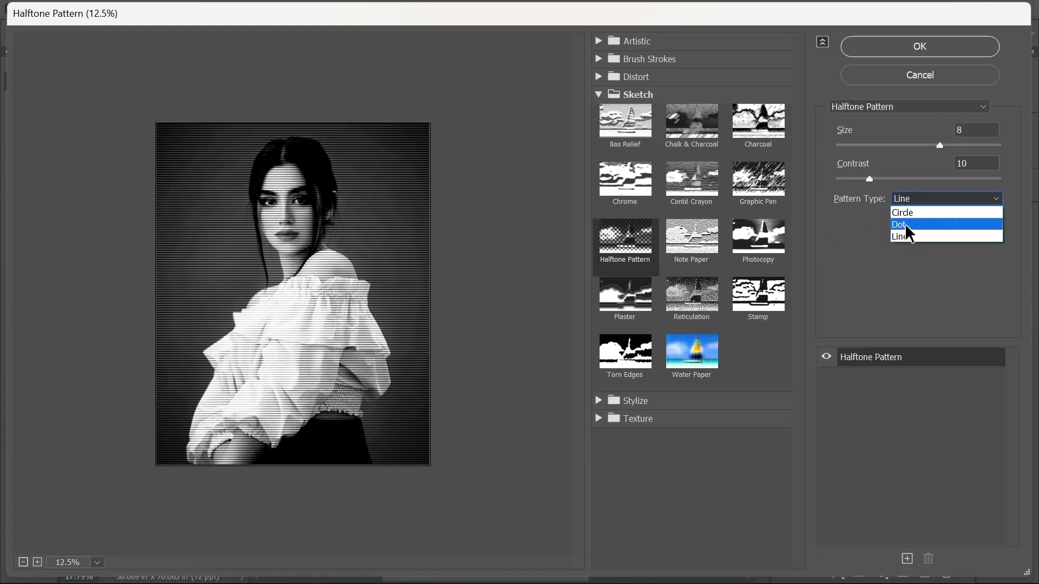
{"action": "left_click", "coordinate": [914, 213]}
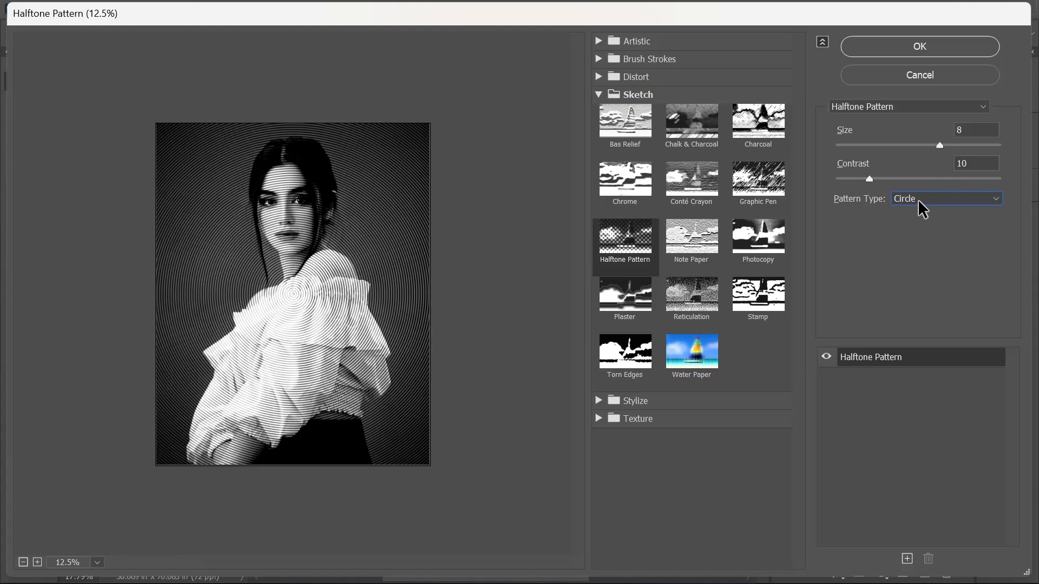
{"action": "left_click", "coordinate": [922, 205]}
{"action": "left_click", "coordinate": [913, 222]}
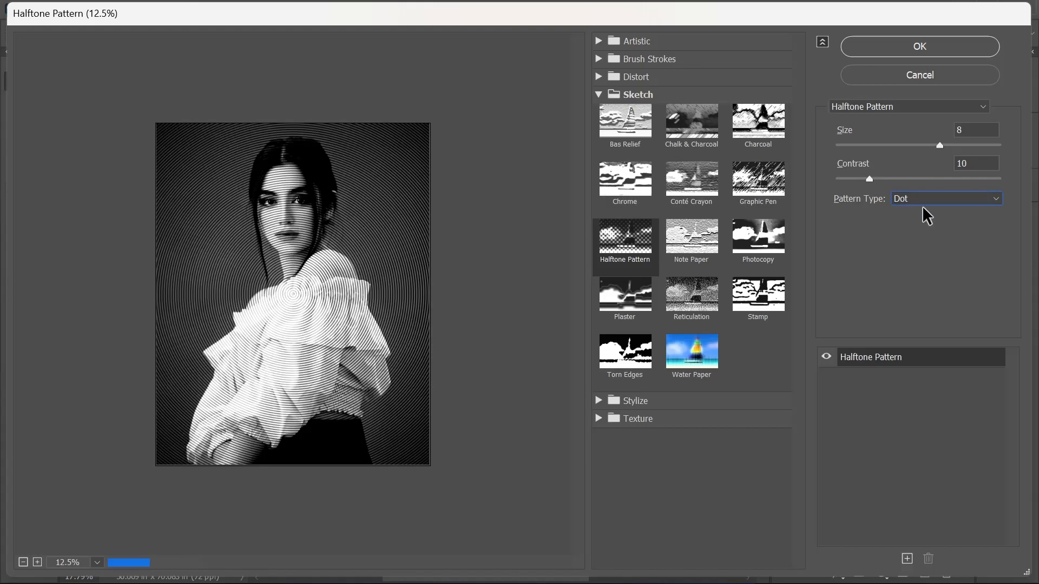
{"action": "left_click", "coordinate": [926, 203]}
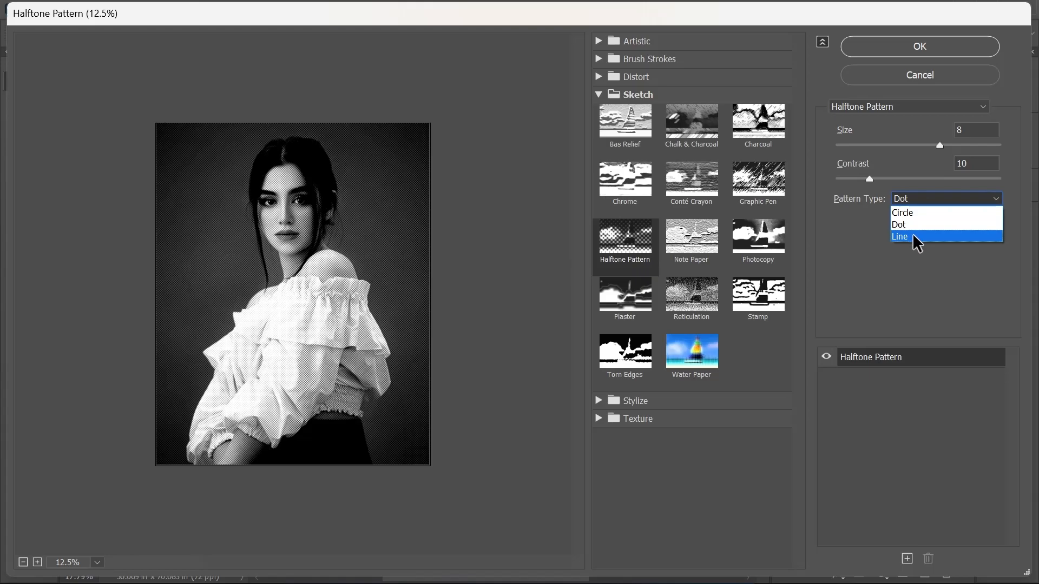
{"action": "left_click", "coordinate": [914, 236]}
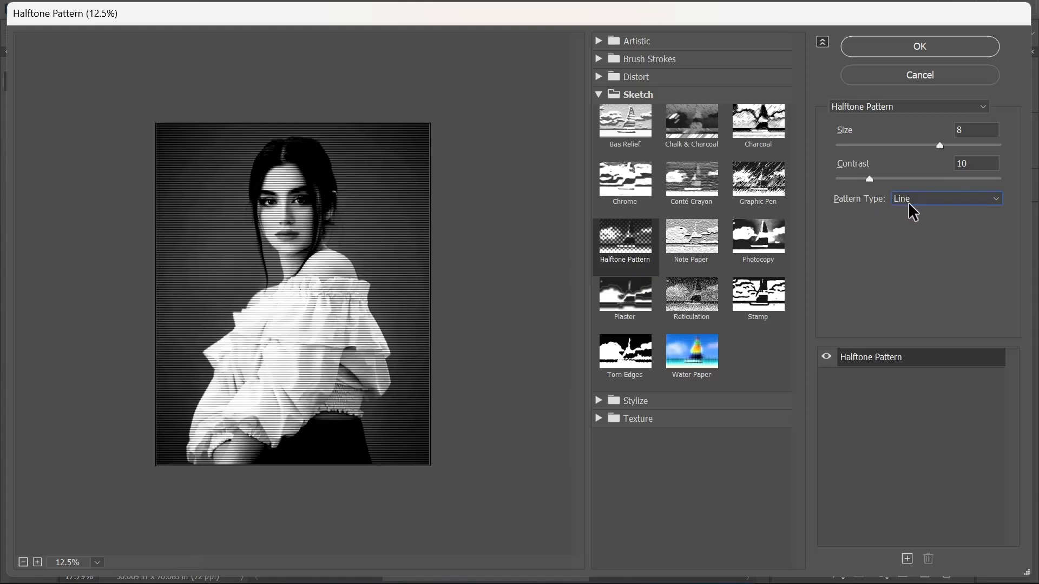
Apply the Halftone Pattern filter with the Line pattern type, size 7 and contrast 10
{"action": "left_click", "coordinate": [910, 204]}
{"action": "left_click", "coordinate": [910, 237]}
{"action": "mouse_move", "coordinate": [868, 178]}
{"action": "left_mouse_down"}
{"action": "mouse_move", "coordinate": [880, 177]}
{"action": "mouse_move", "coordinate": [869, 179]}
{"action": "left_mouse_up"}
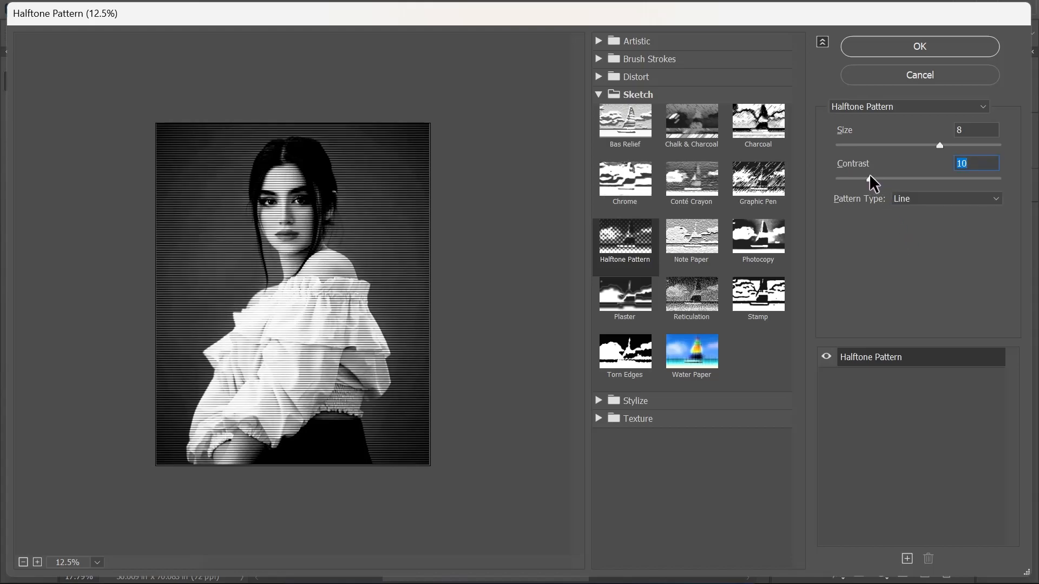
{"action": "mouse_move", "coordinate": [927, 142]}
{"action": "left_mouse_down"}
{"action": "mouse_move", "coordinate": [918, 140]}
{"action": "mouse_move", "coordinate": [928, 142]}
{"action": "left_mouse_up"}
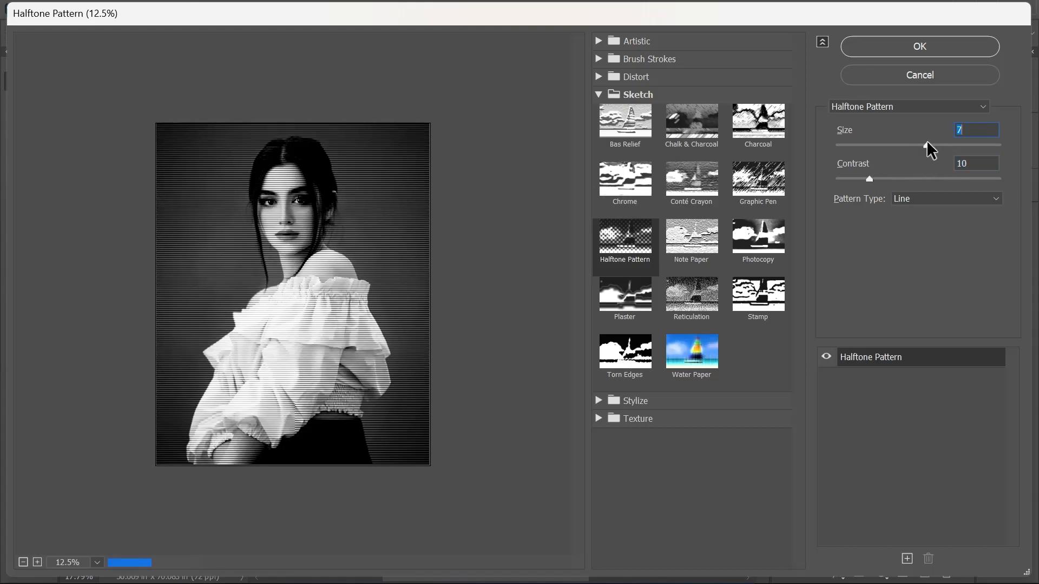
{"action": "left_click", "coordinate": [894, 52]}
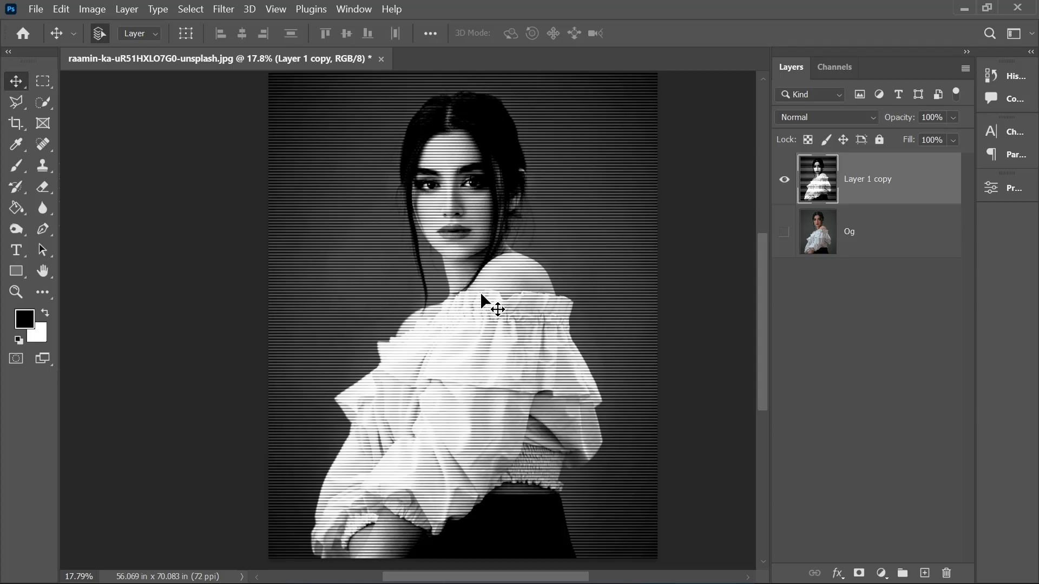
Duplicate the halftone layer and turn off the R channel in the upper copy's blending options
{"action": "key", "text": "ctrl"}
{"action": "key", "text": "ctrl+j"}
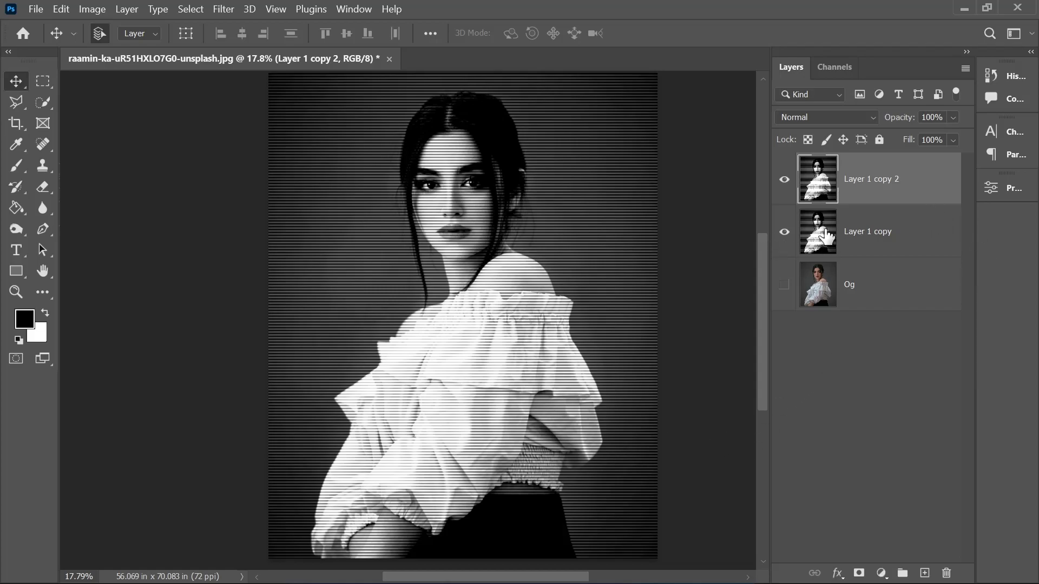
{"action": "double_click", "coordinate": [847, 195]}
{"action": "left_click_drag", "start_coordinate": [620, 58], "coordinate": [829, 96]}
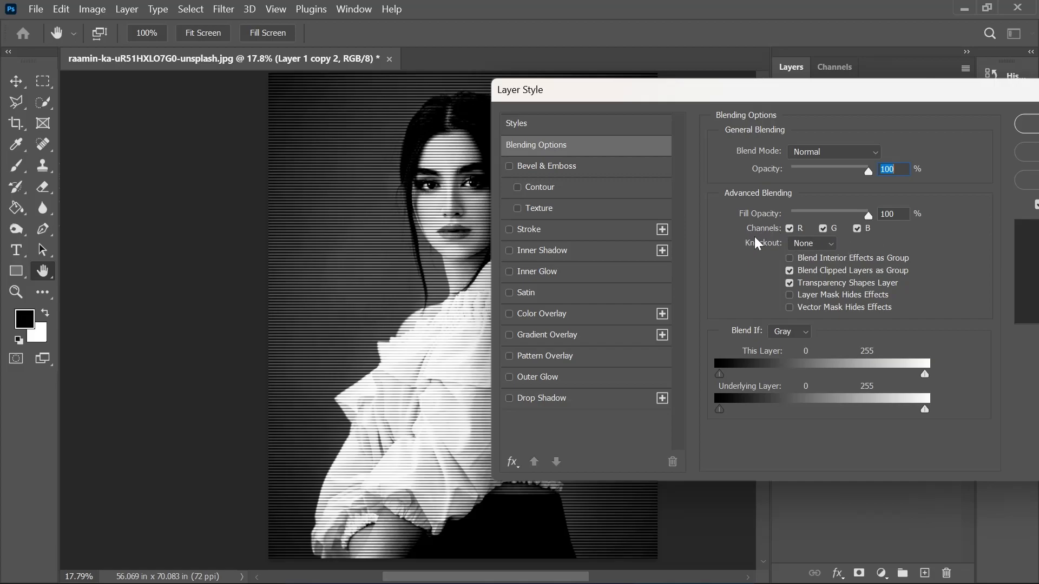
{"action": "left_click", "coordinate": [789, 228]}
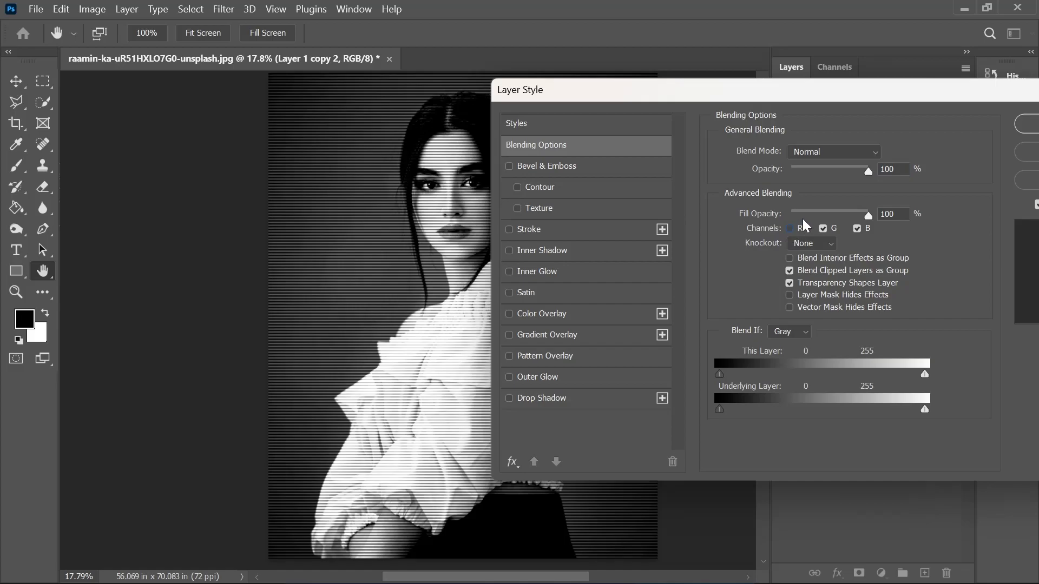
{"action": "left_click_drag", "start_coordinate": [825, 97], "coordinate": [682, 76]}
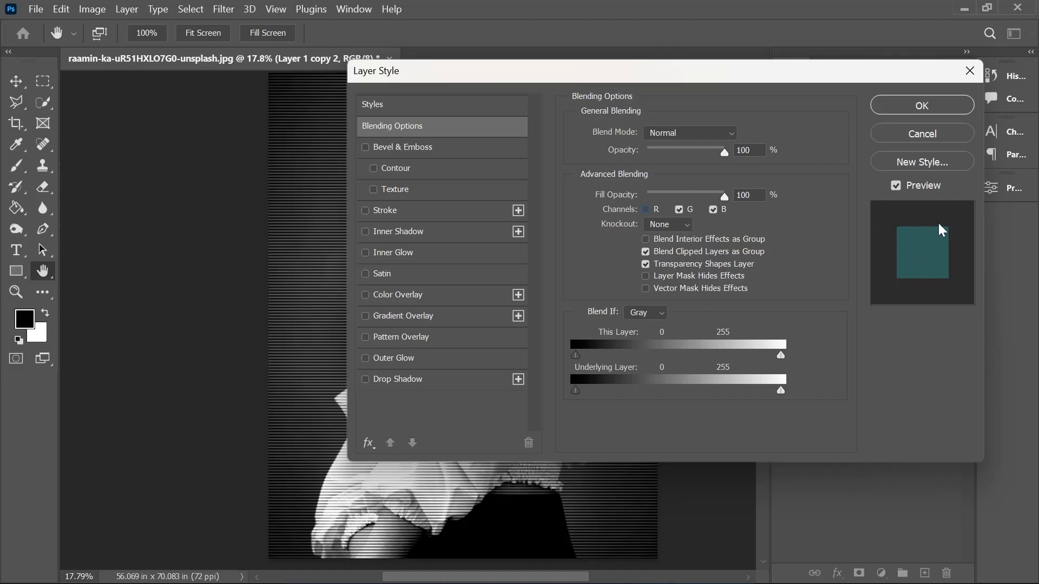
{"action": "left_click", "coordinate": [928, 104]}
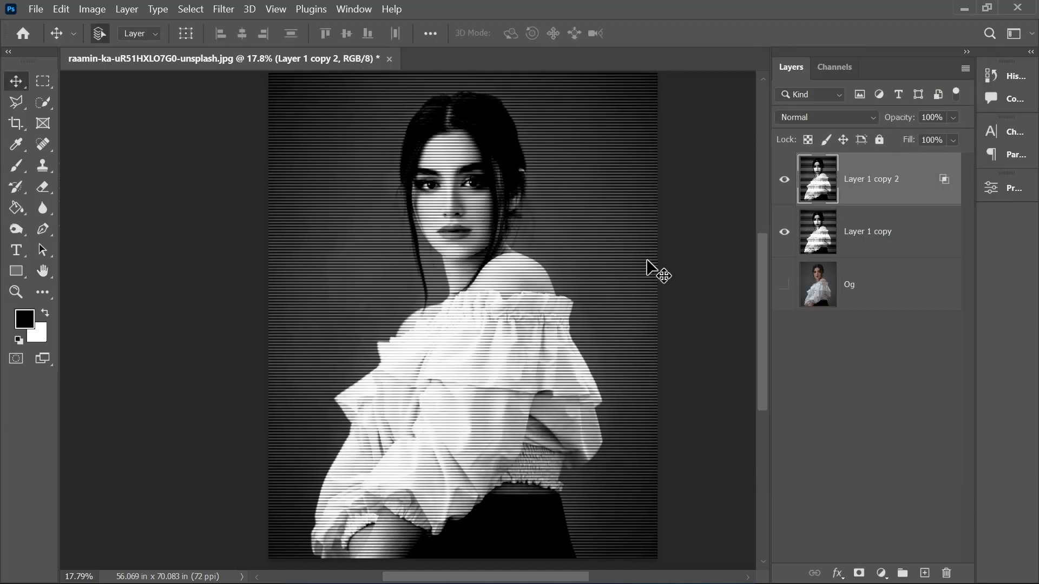
Shift the upper halftone layer slightly left to create red and cyan fringes, and hide the halftone layer beneath it
{"action": "key", "text": "shift+Right"}
{"action": "key", "text": "shift+Right"}
{"action": "key", "text": "shift+Right"}
{"action": "key", "text": "shift+Right"}
{"action": "key", "text": "shift+Right"}
{"action": "key", "text": "shift+Left"}
{"action": "key", "text": "shift+Left"}
{"action": "key", "text": "shift+Right"}
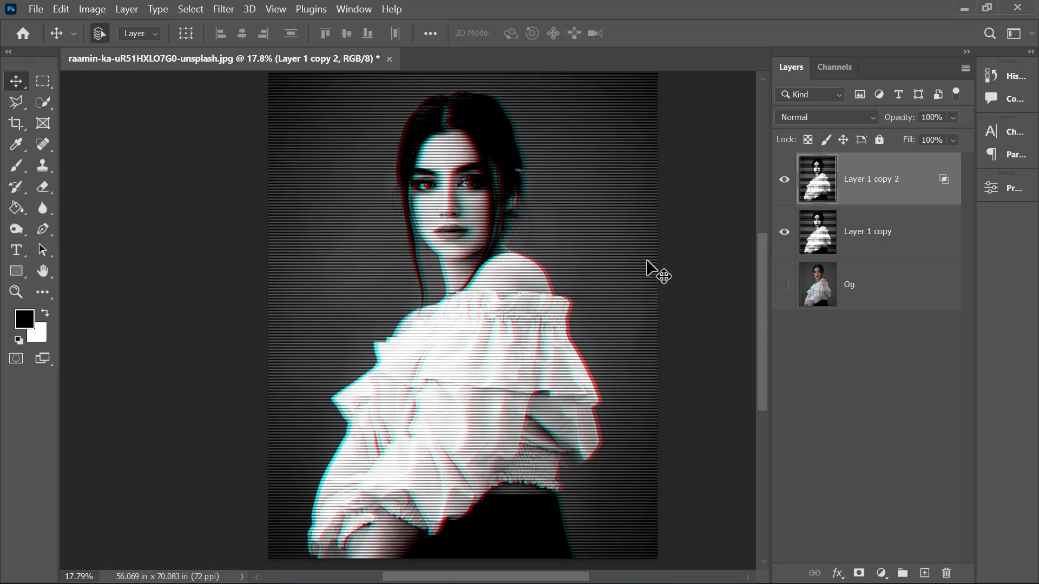
{"action": "left_click", "coordinate": [784, 233]}
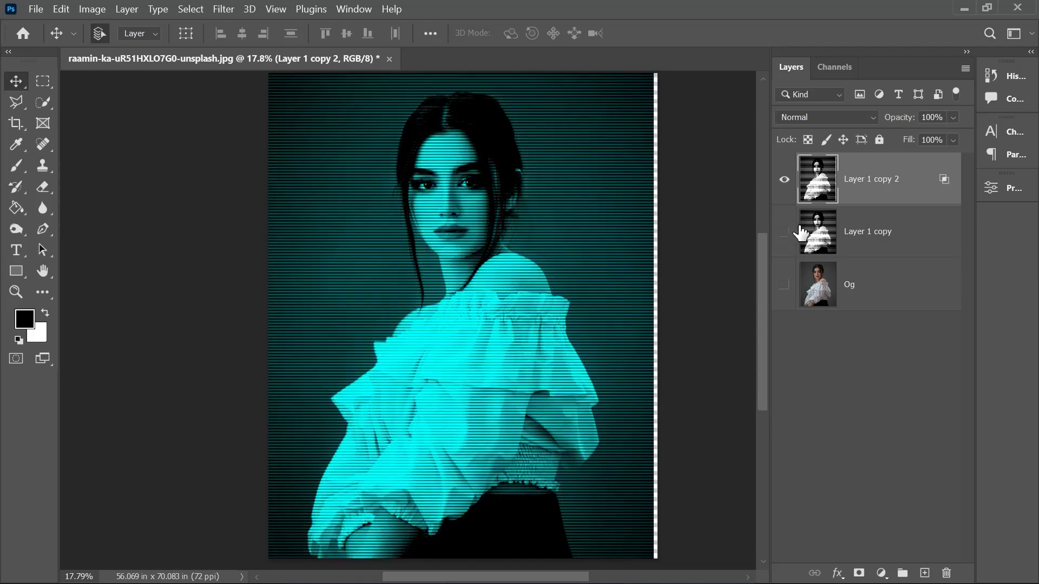
Preview the red and cyan split over the original photo, hide the original again, and show the lower halftone layer
{"action": "left_click", "coordinate": [784, 287]}
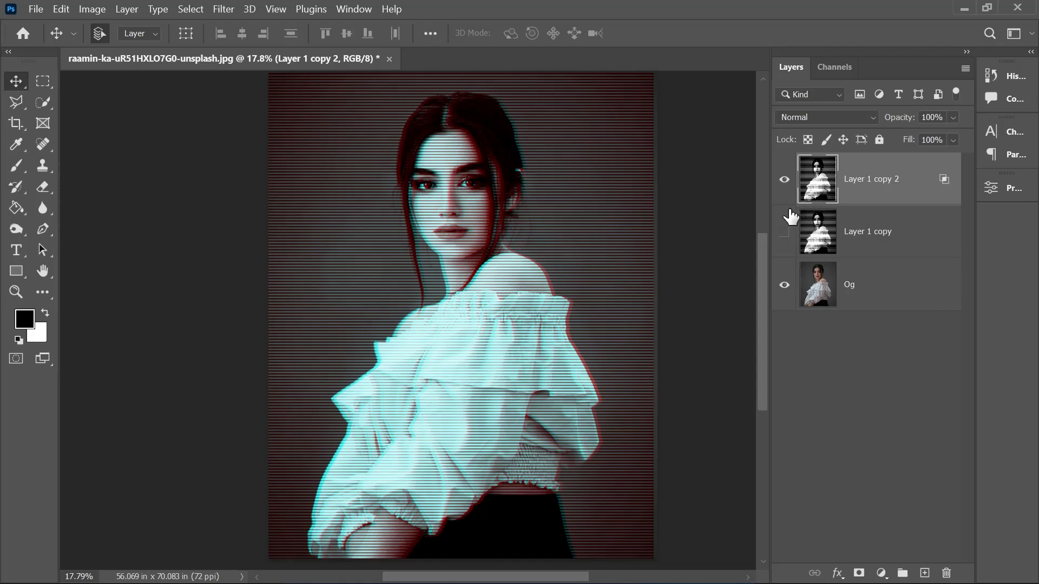
{"action": "left_click", "coordinate": [785, 285]}
{"action": "left_click", "coordinate": [784, 232]}
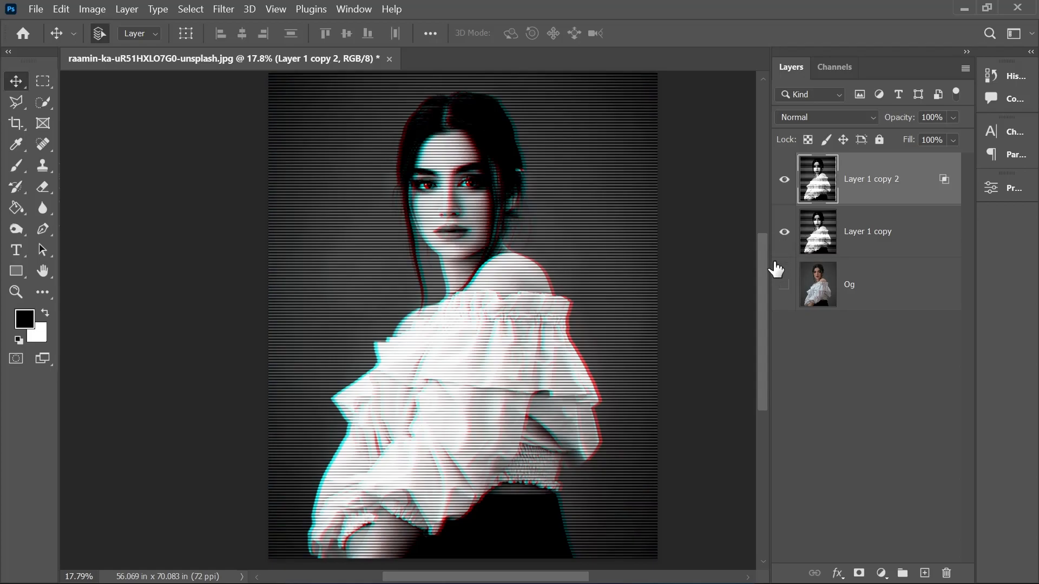
Nudge the upper halftone layer left and right in small increments to fine-tune the width of the red and cyan fringes
{"action": "key", "text": "Left"}
{"action": "key", "text": "Left"}
{"action": "key", "text": "Right"}
{"action": "key", "text": "Right"}
{"action": "key", "text": "Right"}
{"action": "key", "text": "Right"}
{"action": "key", "text": "Right"}
{"action": "key", "text": "Right"}
{"action": "key", "text": "Right"}
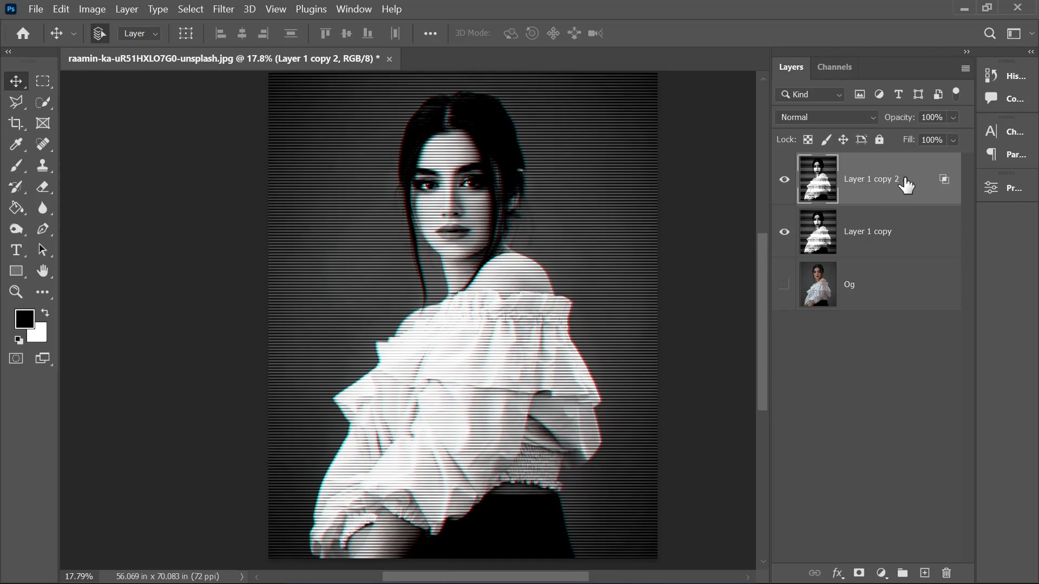
{"action": "key", "text": "Left"}
{"action": "key", "text": "Left"}
{"action": "key", "text": "Left"}
{"action": "key", "text": "Left"}
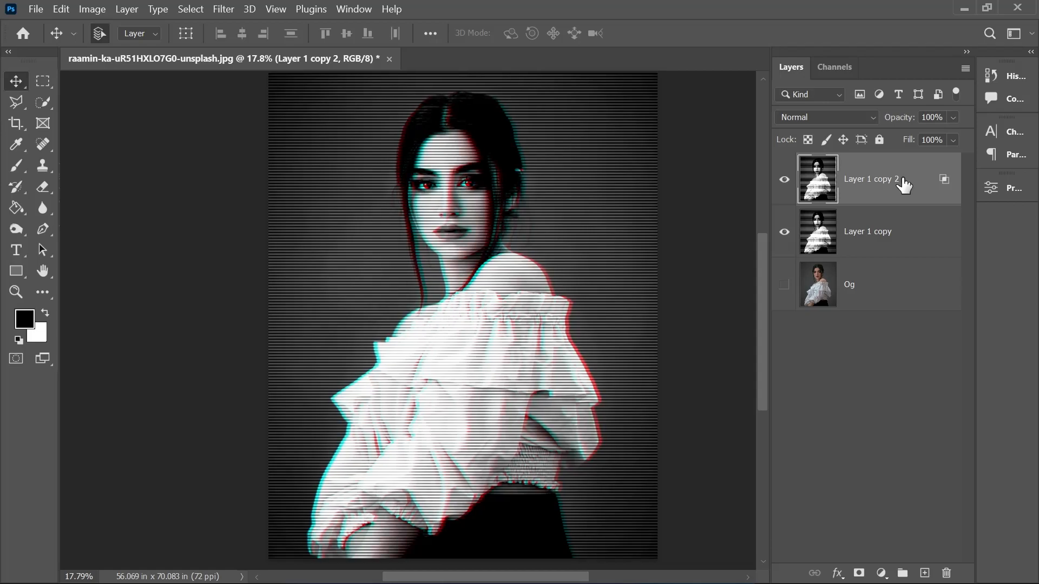
{"action": "key", "text": "Left"}
{"action": "key", "text": "Left"}
{"action": "key", "text": "Left"}
{"action": "key", "text": "Left"}
{"action": "key", "text": "Right"}
{"action": "key", "text": "Right"}
{"action": "key", "text": "Right"}
{"action": "key", "text": "Right"}
{"action": "key", "text": "Right"}
{"action": "key", "text": "Right"}
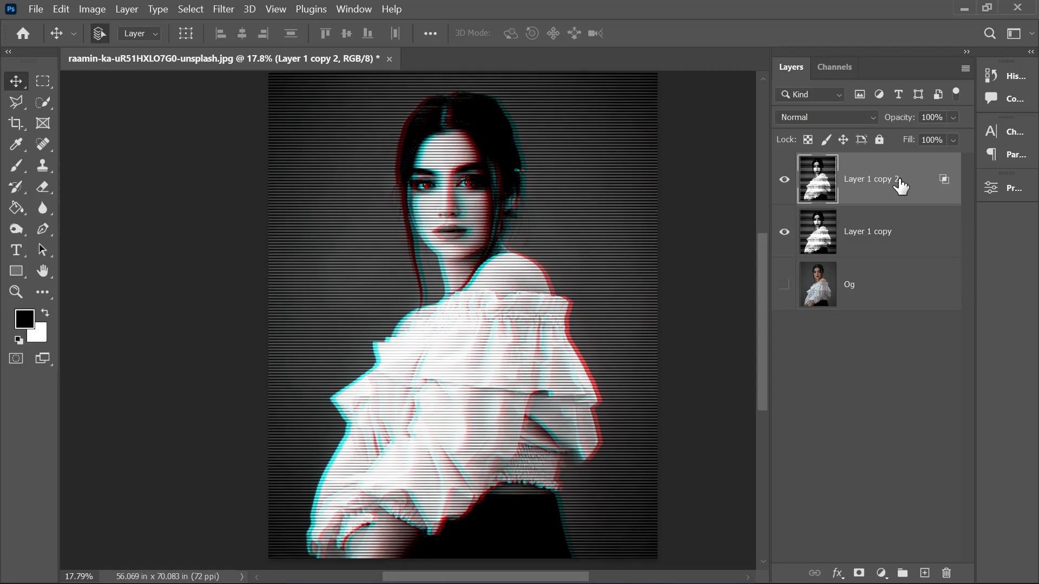
Reposition the upper halftone layer in larger increments, with a slight vertical offset that splits the scan lines into red and cyan
{"action": "key", "text": "shift+Right"}
{"action": "key", "text": "shift+Left"}
{"action": "key", "text": "shift+Left"}
{"action": "key", "text": "shift+Left"}
{"action": "key", "text": "shift+Left"}
{"action": "key", "text": "shift+Left"}
{"action": "key", "text": "shift+Right"}
{"action": "key", "text": "shift+Right"}
{"action": "key", "text": "shift+Right"}
{"action": "key", "text": "shift+Right"}
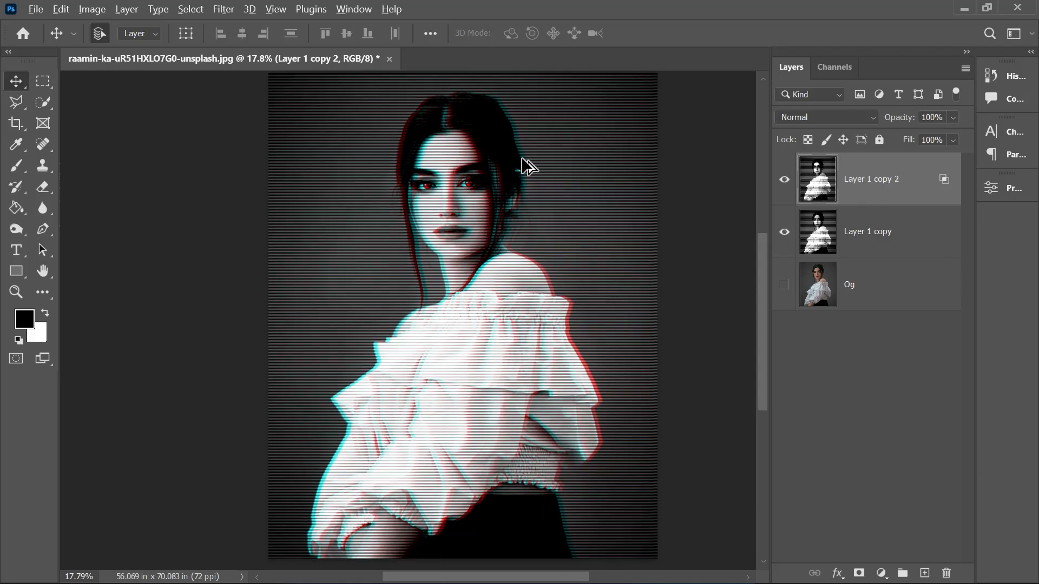
Add a layer mask to the upper halftone layer and ready the Brush tool with a Soft Round 600 px tip
{"action": "scroll", "coordinate": [528, 165], "scroll_direction": "up", "scroll_amount": 5}
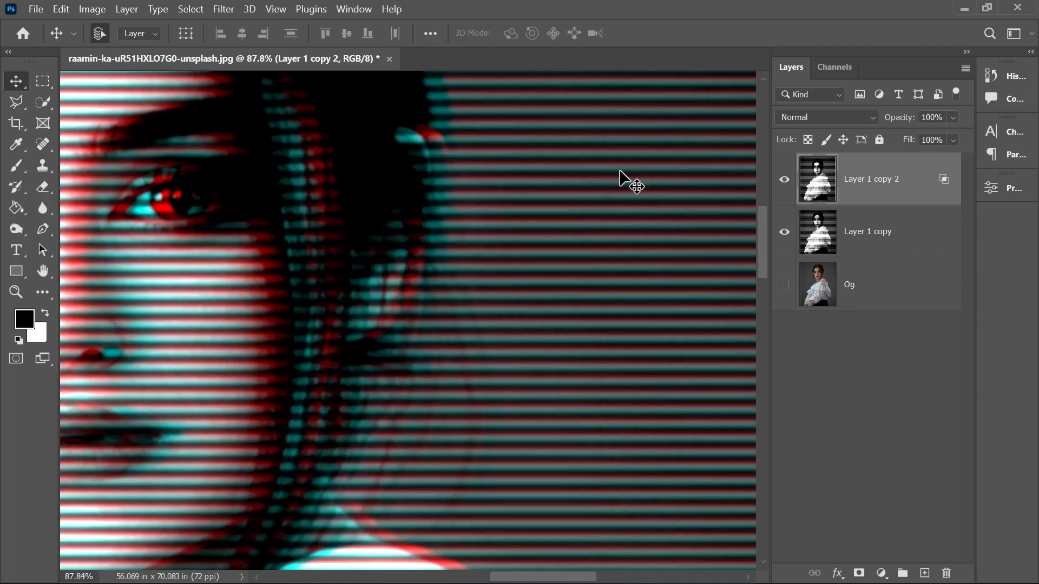
{"action": "scroll", "coordinate": [458, 197], "scroll_direction": "down", "scroll_amount": 3}
{"action": "scroll", "coordinate": [452, 195], "scroll_direction": "down", "scroll_amount": 3}
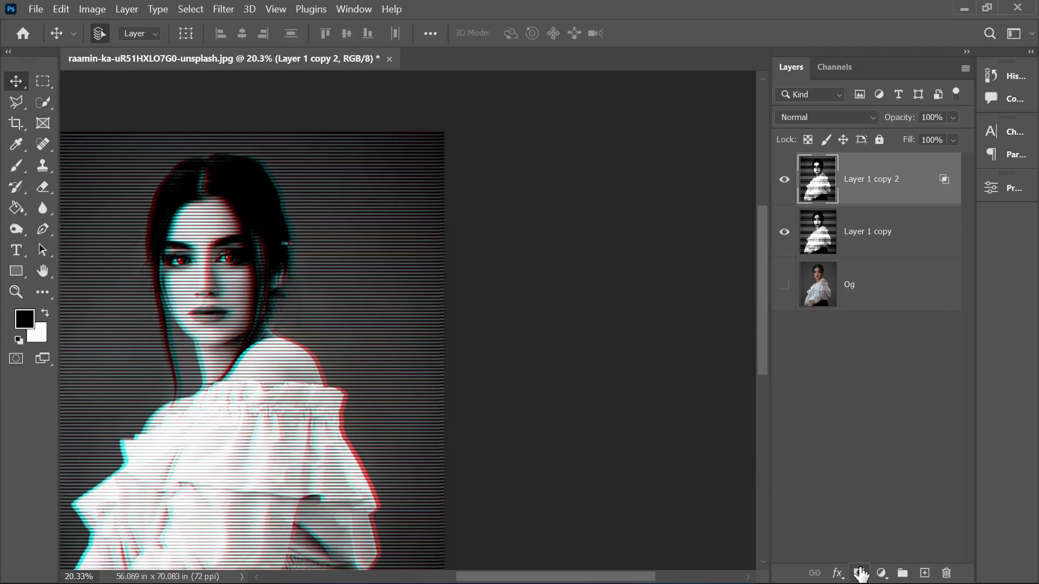
{"action": "left_click", "coordinate": [860, 573]}
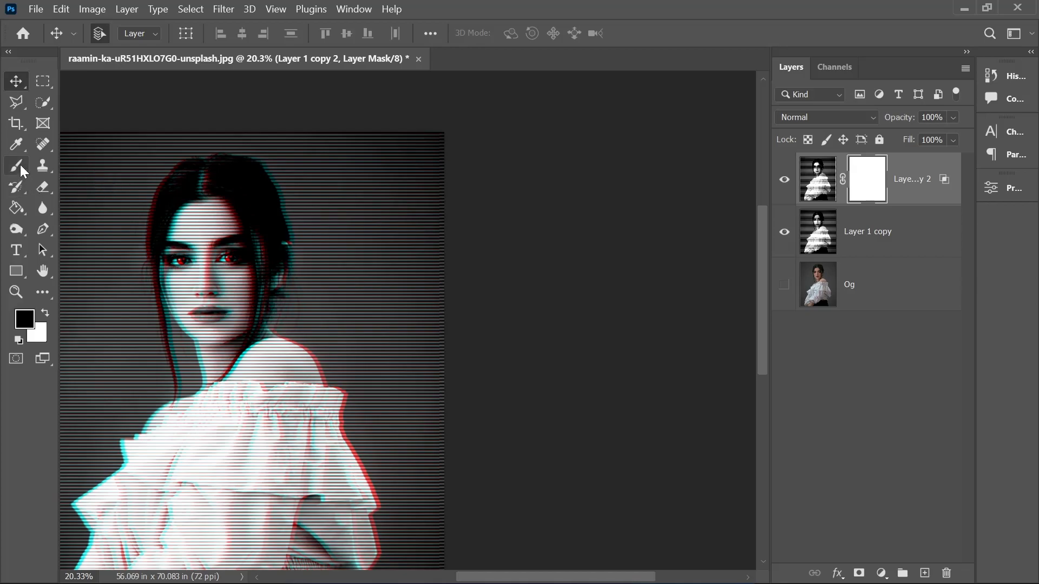
{"action": "left_click", "coordinate": [20, 164]}
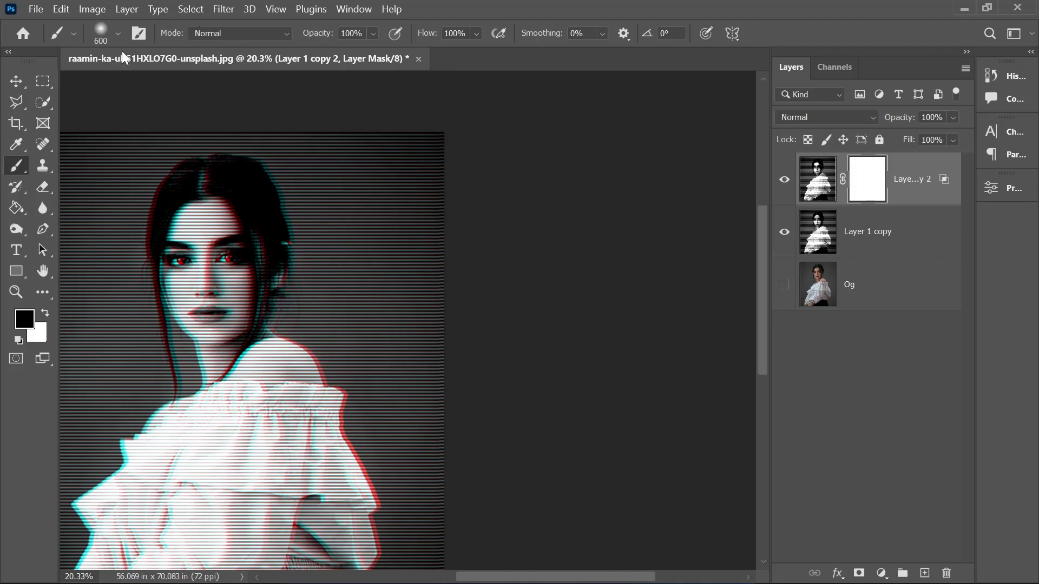
{"action": "left_click", "coordinate": [118, 34]}
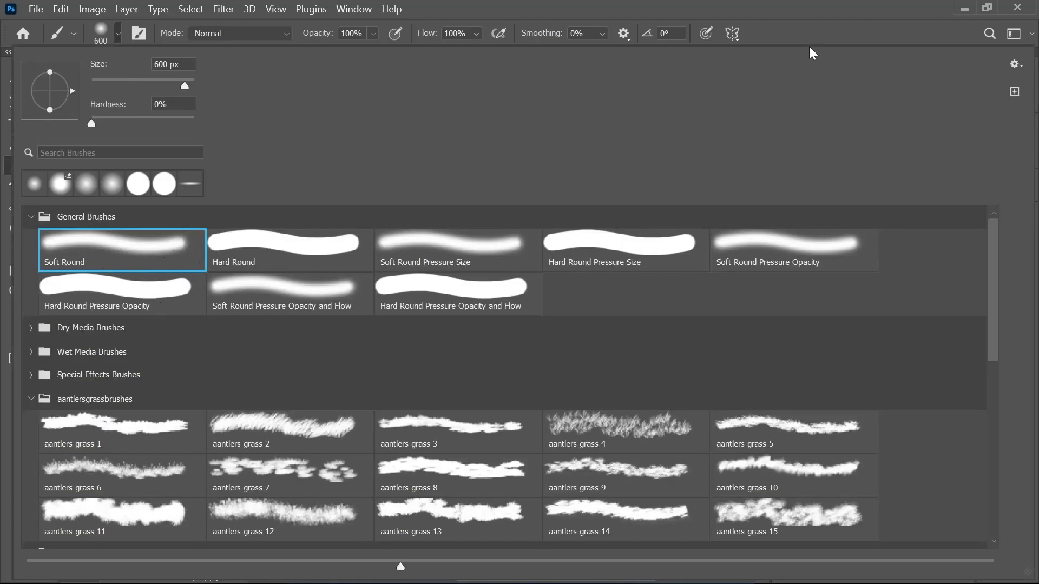
{"action": "left_click", "coordinate": [802, 29]}
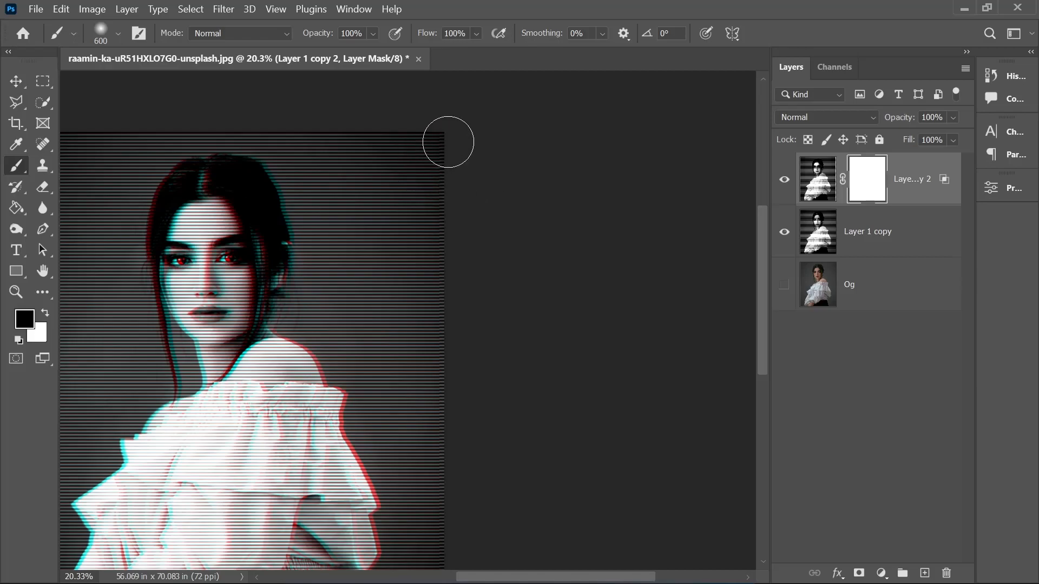
Paint black on the layer mask along the portrait's right edge to clean up the offset border, and check the result
{"action": "scroll", "coordinate": [474, 177], "scroll_direction": "down", "scroll_amount": 4}
{"action": "mouse_move", "coordinate": [469, 252]}
{"action": "left_mouse_down"}
{"action": "mouse_move", "coordinate": [464, 192]}
{"action": "mouse_move", "coordinate": [482, 181]}
{"action": "left_mouse_up"}
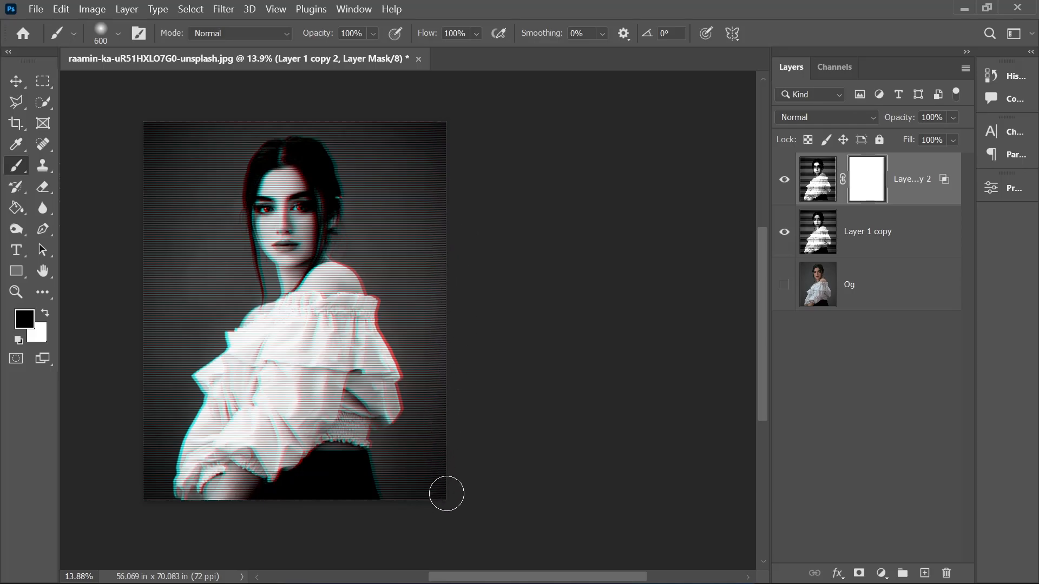
{"action": "scroll", "coordinate": [445, 219], "scroll_direction": "up", "scroll_amount": 4}
{"action": "scroll", "coordinate": [444, 219], "scroll_direction": "up", "scroll_amount": 6}
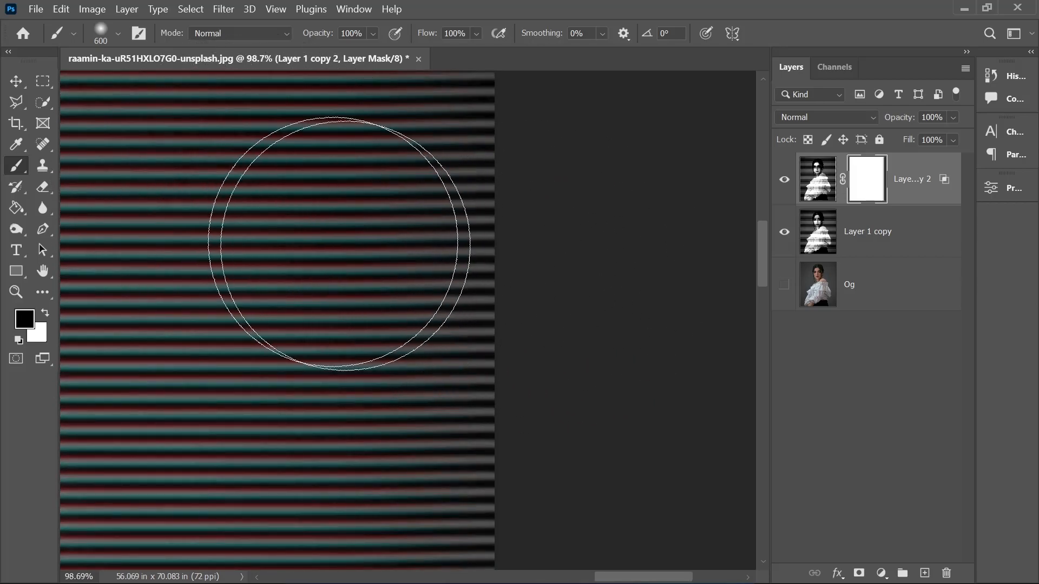
{"action": "scroll", "coordinate": [273, 273], "scroll_direction": "down", "scroll_amount": 7}
{"action": "scroll", "coordinate": [276, 273], "scroll_direction": "down", "scroll_amount": 3}
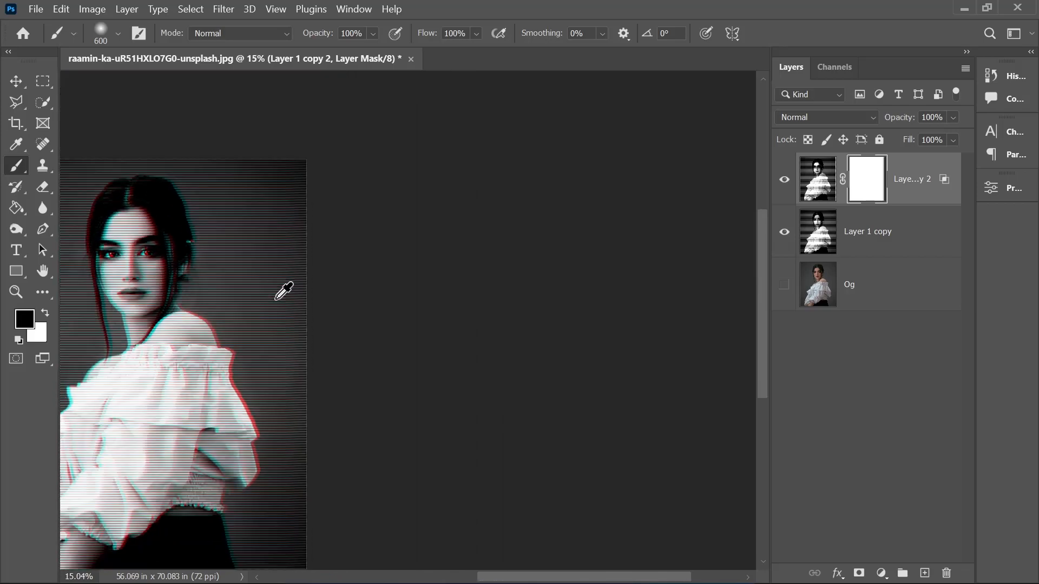
{"action": "left_click_drag", "start_coordinate": [226, 305], "coordinate": [436, 248]}
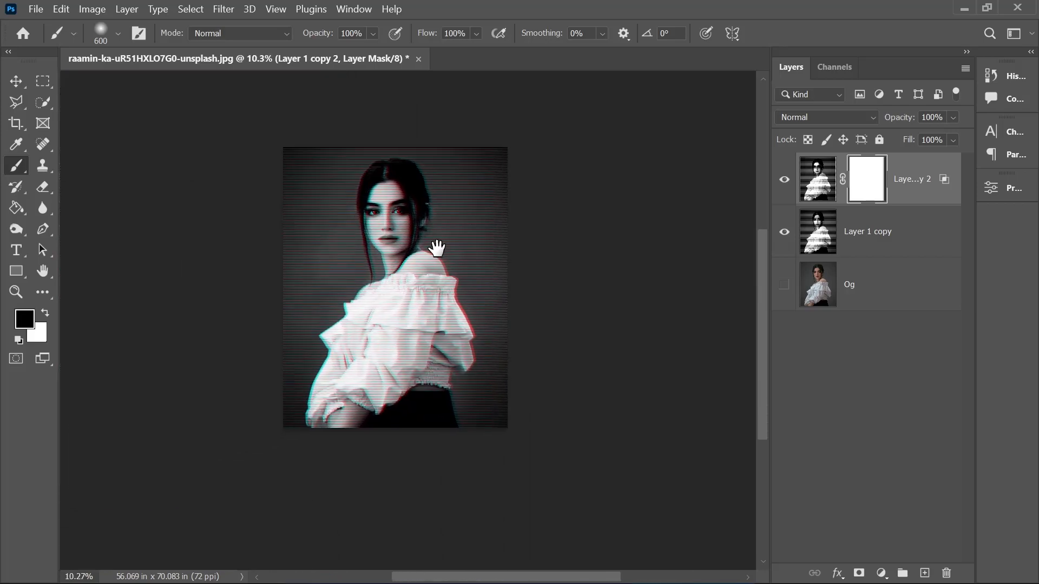
{"action": "scroll", "coordinate": [441, 257], "scroll_direction": "up", "scroll_amount": 3}
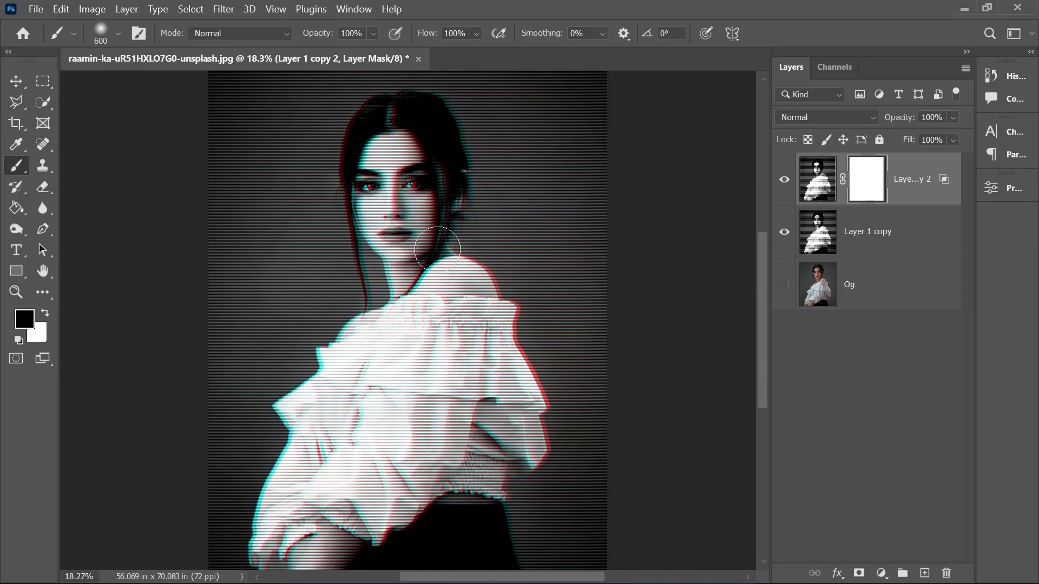